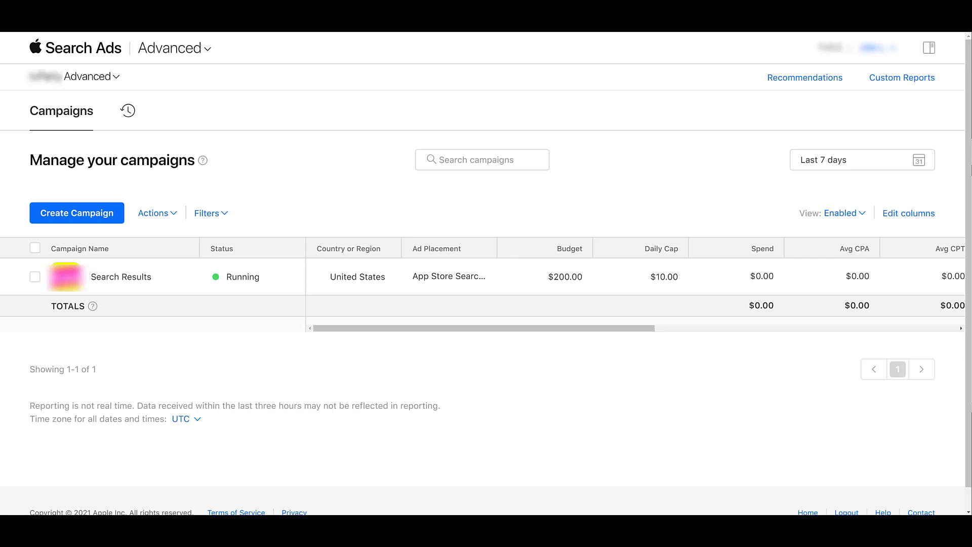
# Start a new campaign placed in App Store Search Results that targets the United States, then continue.
pyautogui.click(90, 216)
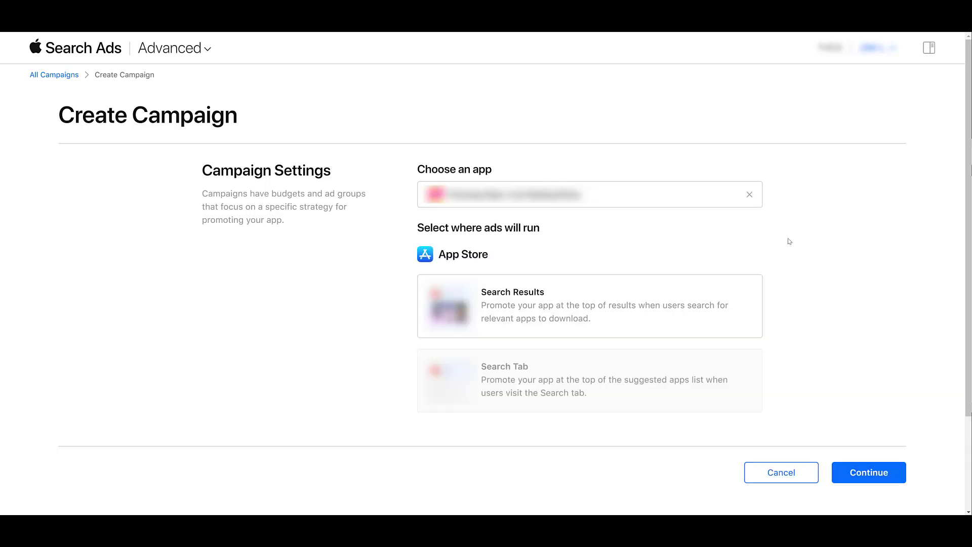
pyautogui.click(726, 297)
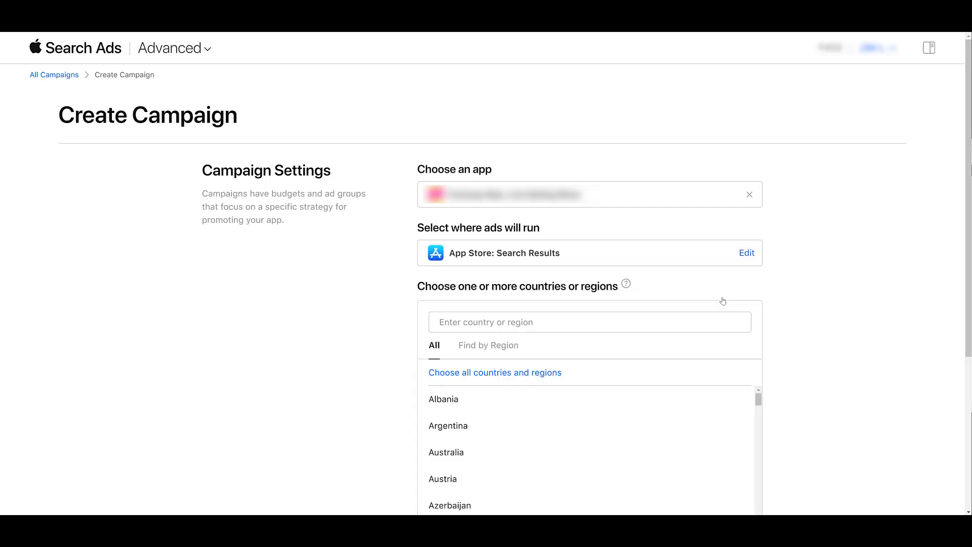
pyautogui.click(699, 323)
pyautogui.write('united')
pyautogui.click(720, 451)
pyautogui.scroll(-3, 814, 430)
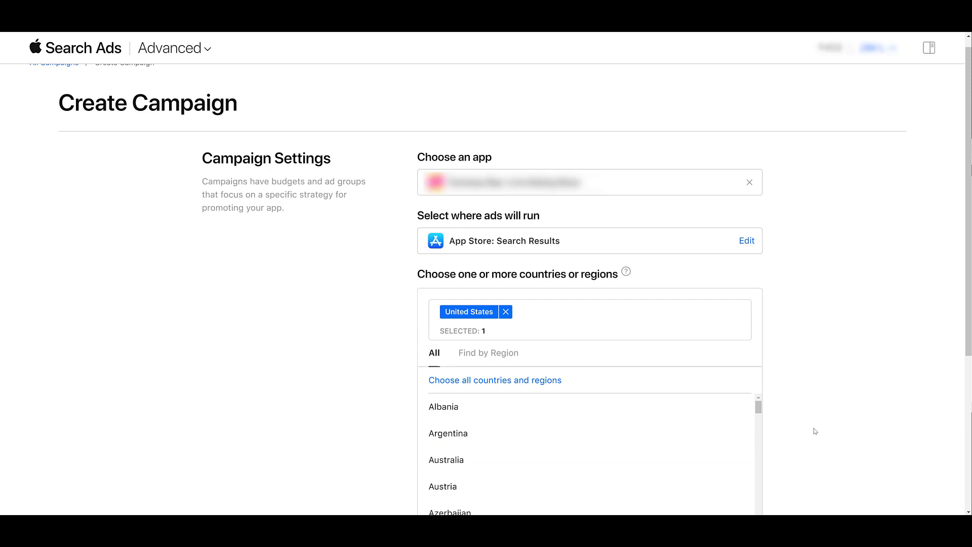
pyautogui.click(874, 475)
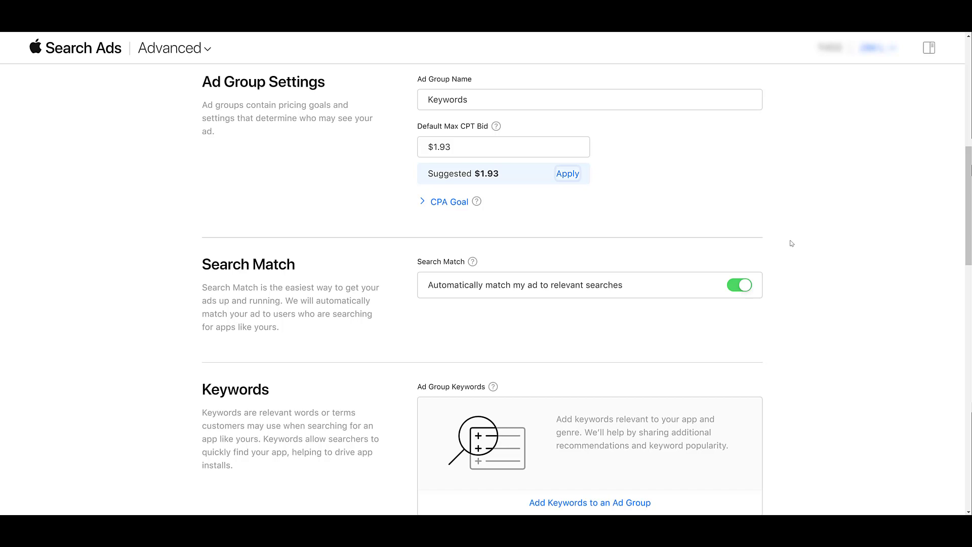
# Leave Search Match enabled and bring up the Add Keywords page for the ad group.
pyautogui.click(743, 293)
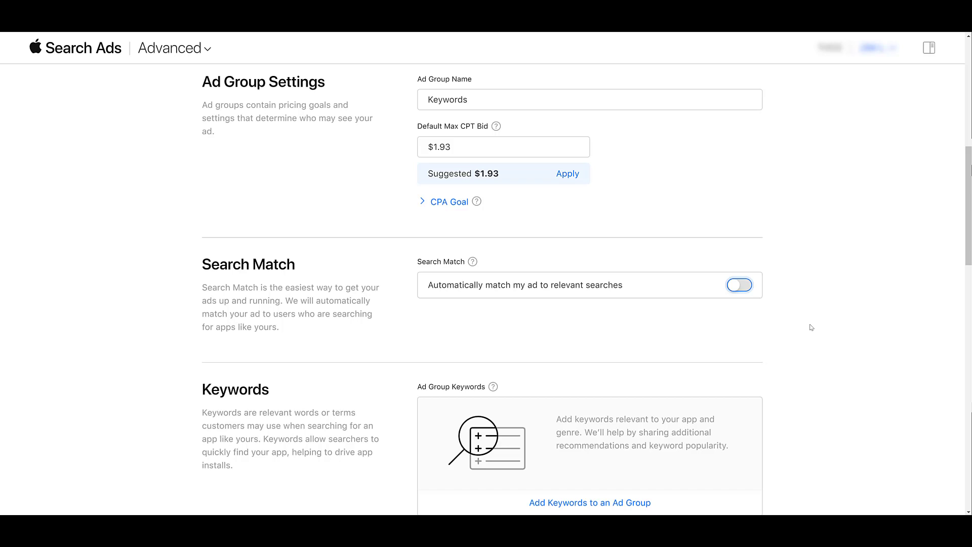
pyautogui.press('space')
pyautogui.scroll(-5, 799, 350)
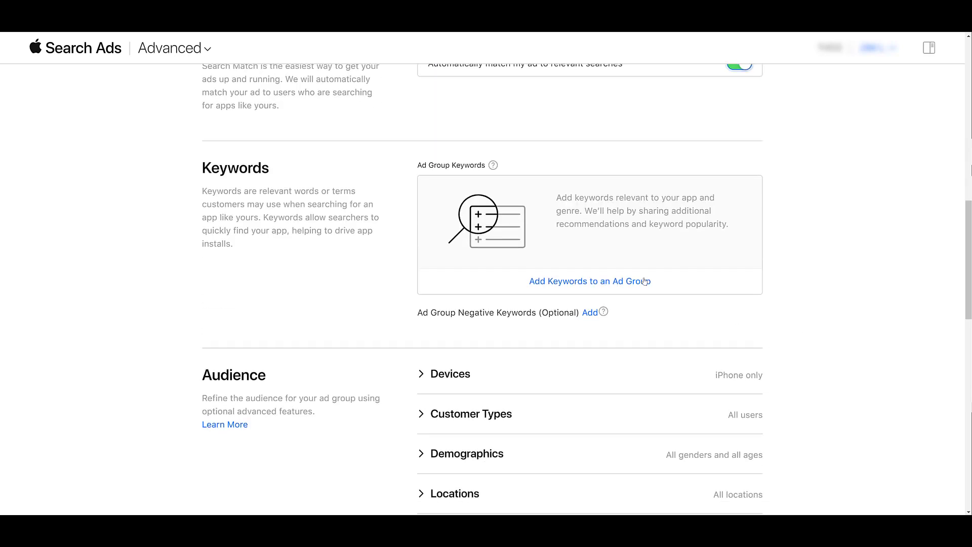
pyautogui.click(561, 281)
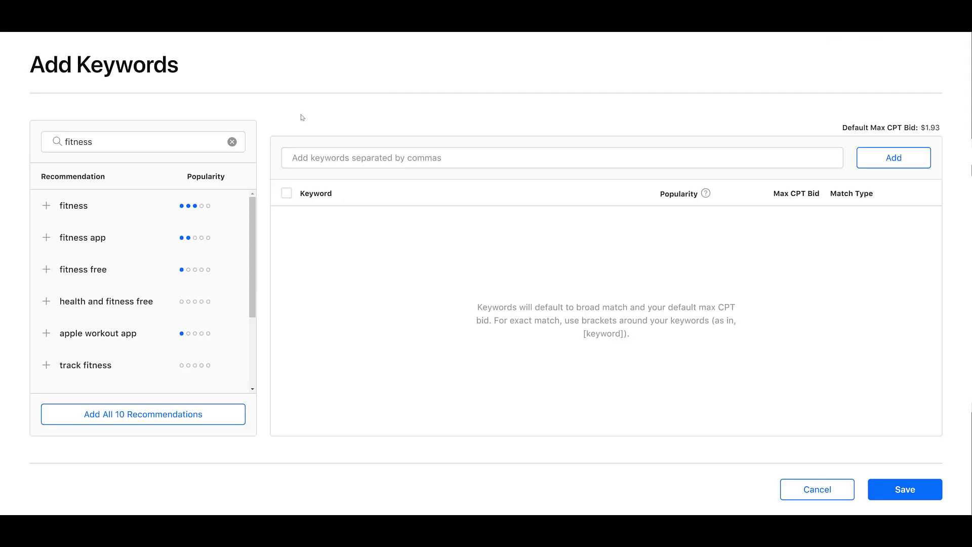
# Add fitness, fitness app, fitness free and best workout app as Broad match keywords and save them.
pyautogui.click(46, 205)
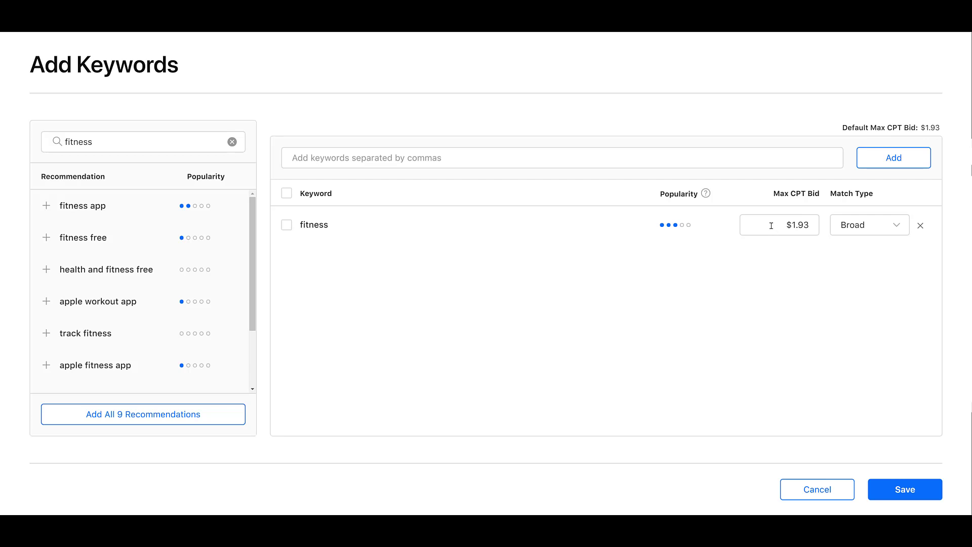
pyautogui.click(896, 228)
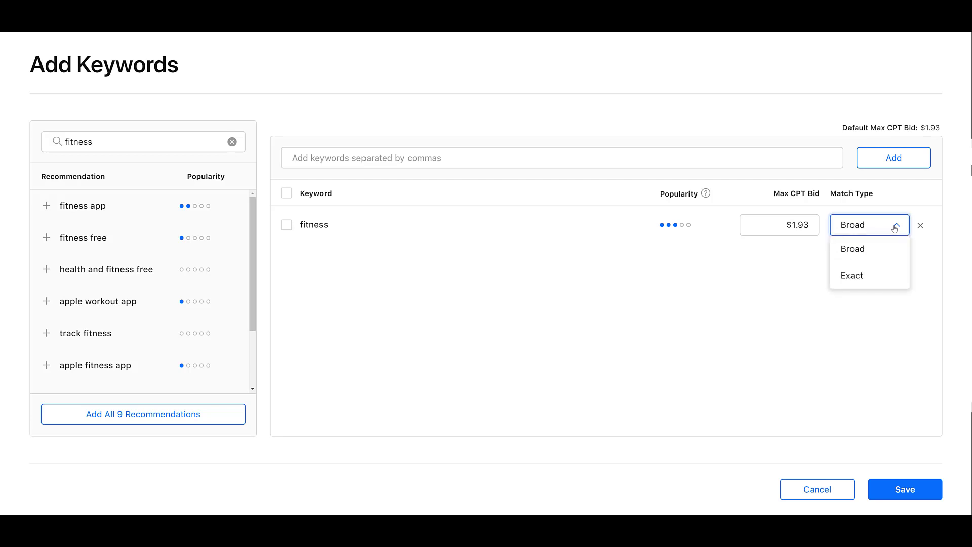
pyautogui.click(46, 205)
pyautogui.click(46, 205)
pyautogui.scroll(-1, 51, 263)
pyautogui.click(46, 313)
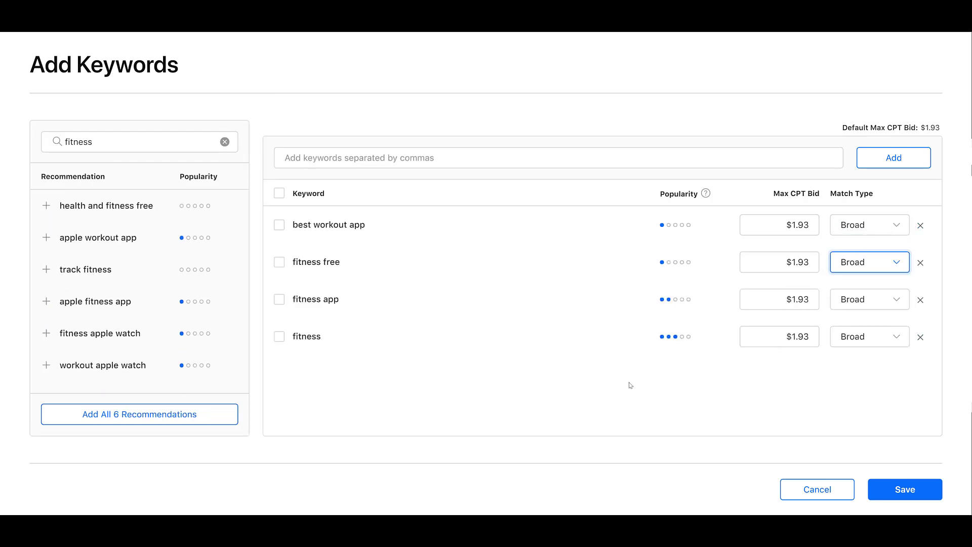
pyautogui.click(604, 388)
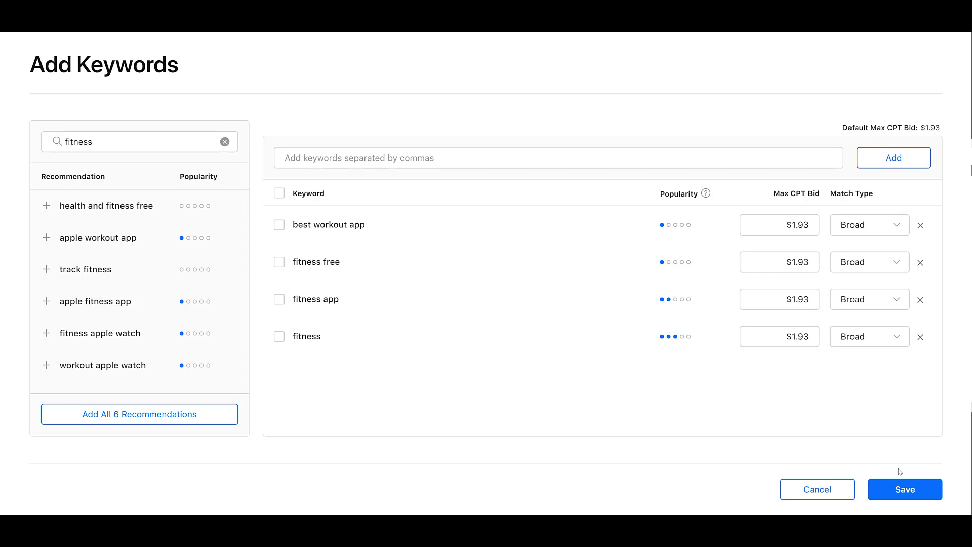
pyautogui.click(910, 489)
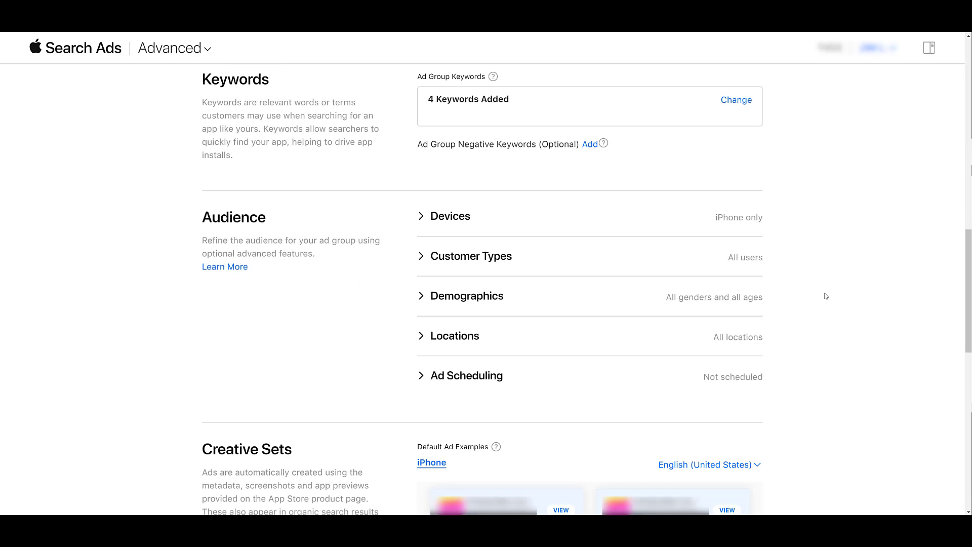
# Set the audience Customer Types to New users only.
pyautogui.click(422, 218)
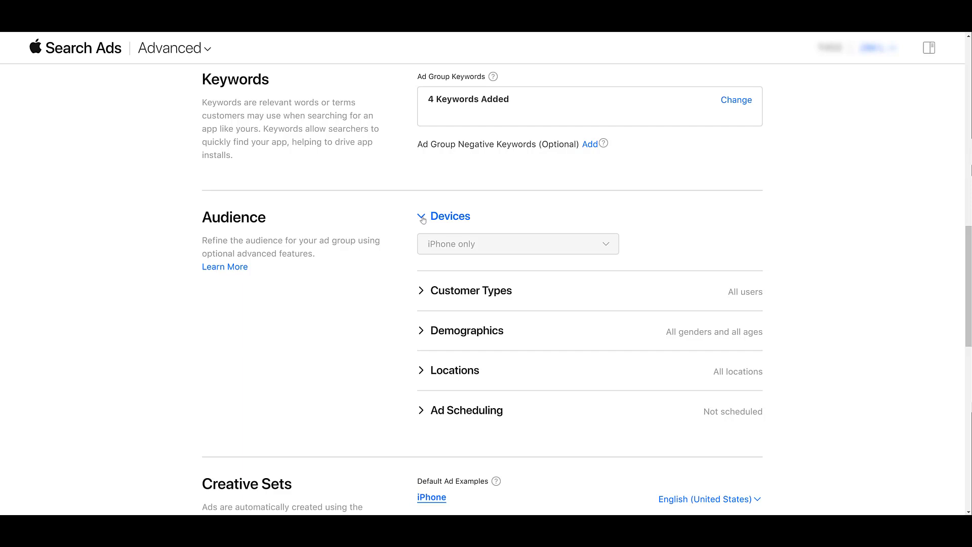
pyautogui.click(422, 216)
pyautogui.click(423, 258)
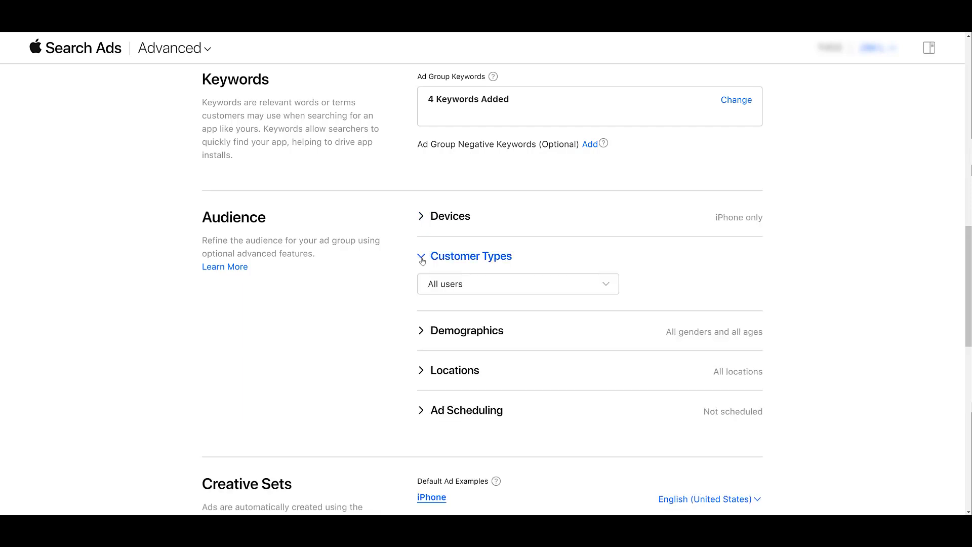
pyautogui.click(478, 289)
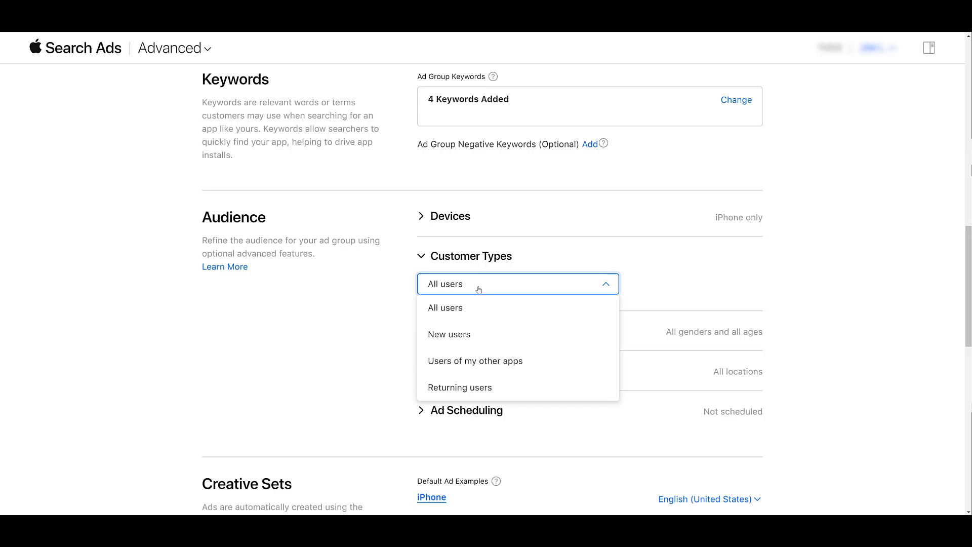
pyautogui.click(511, 331)
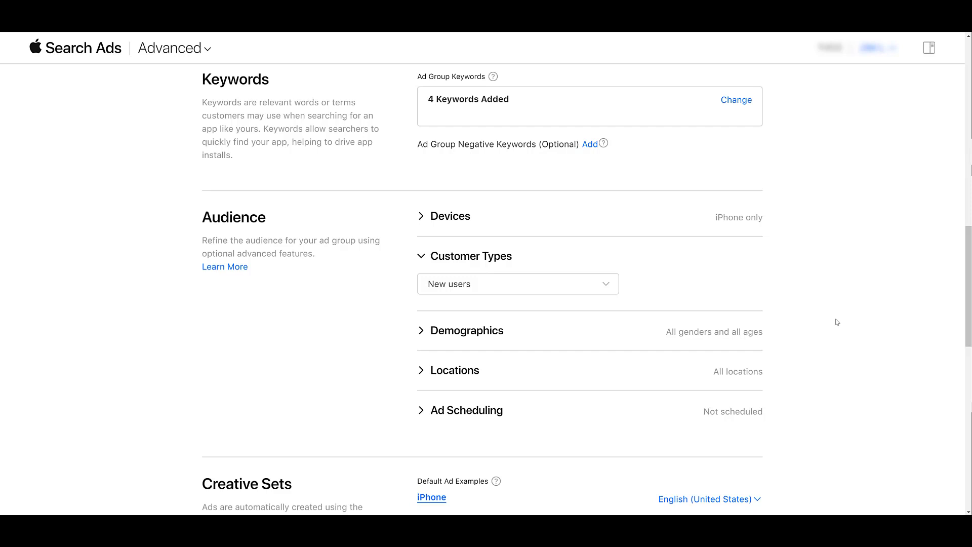
# Schedule ads for Wednesday–Friday 1am–5pm and Sunday 6pm–10pm.
pyautogui.click(467, 410)
pyautogui.scroll(-5, 363, 397)
pyautogui.moveTo(450, 375); pyautogui.dragTo(667, 409)
pyautogui.moveTo(681, 330); pyautogui.dragTo(735, 330)
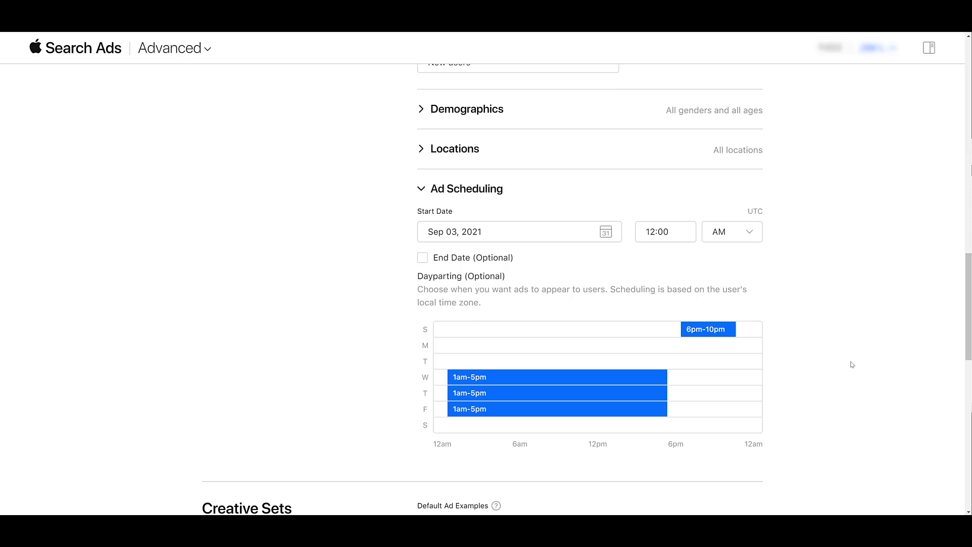
pyautogui.scroll(-8, 852, 364)
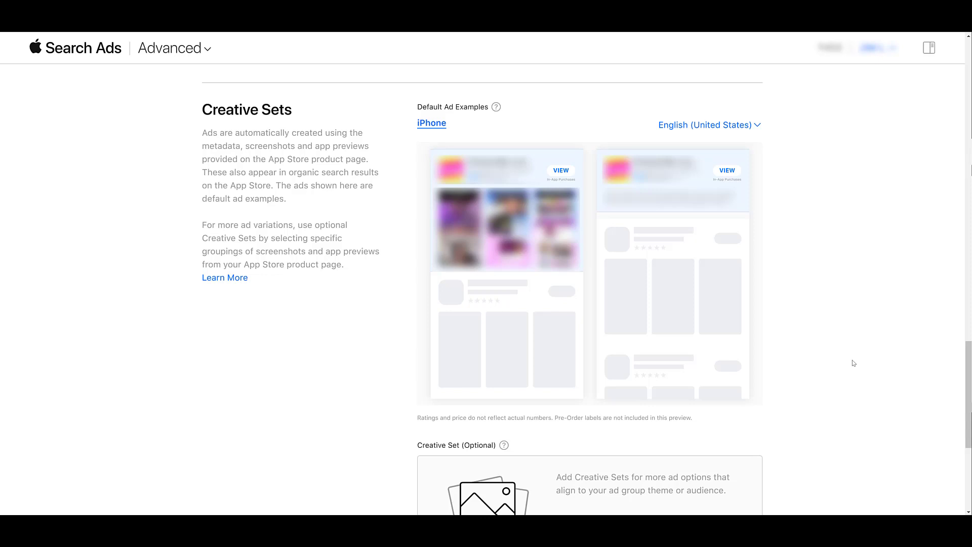
pyautogui.scroll(-5, 854, 357)
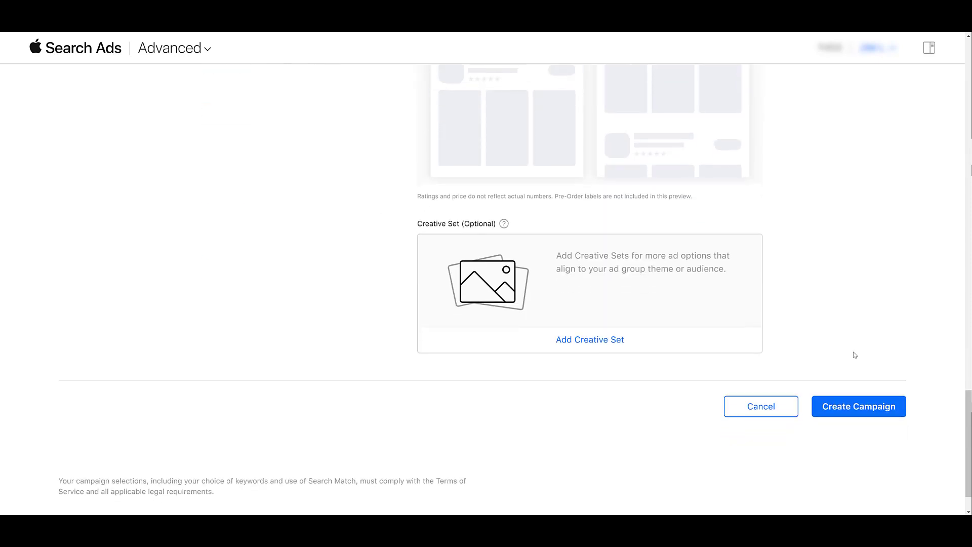
# Create the Search Results campaign with its United States targeting and budget.
pyautogui.click(862, 407)
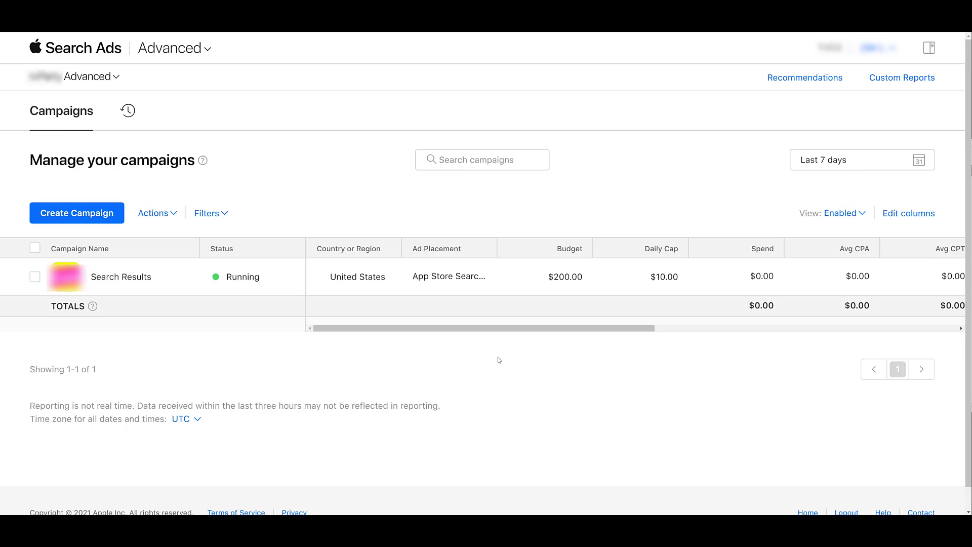
# Start another campaign placed on the App Store Search Tab, targeting the United States.
pyautogui.click(86, 219)
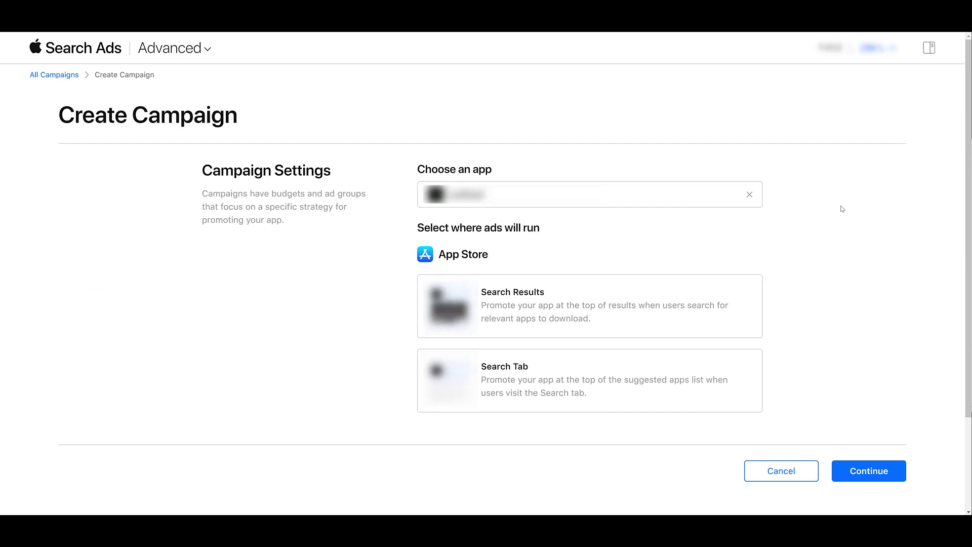
pyautogui.click(702, 396)
pyautogui.click(676, 326)
pyautogui.write('united')
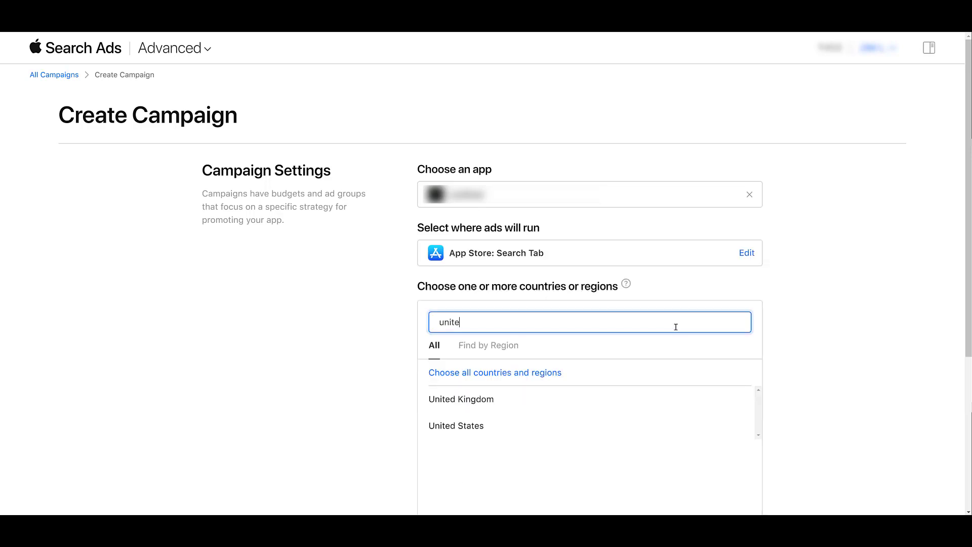
pyautogui.click(720, 425)
pyautogui.scroll(-5, 800, 411)
# Give the 'Search Tab' ad group a $5.00 max CPM bid.
pyautogui.click(860, 352)
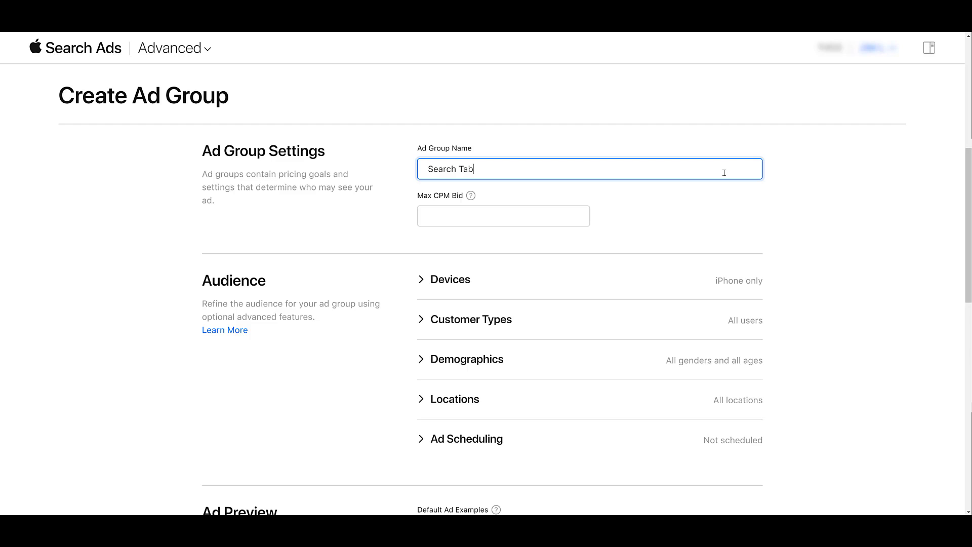
pyautogui.click(520, 212)
pyautogui.write('$5.00')
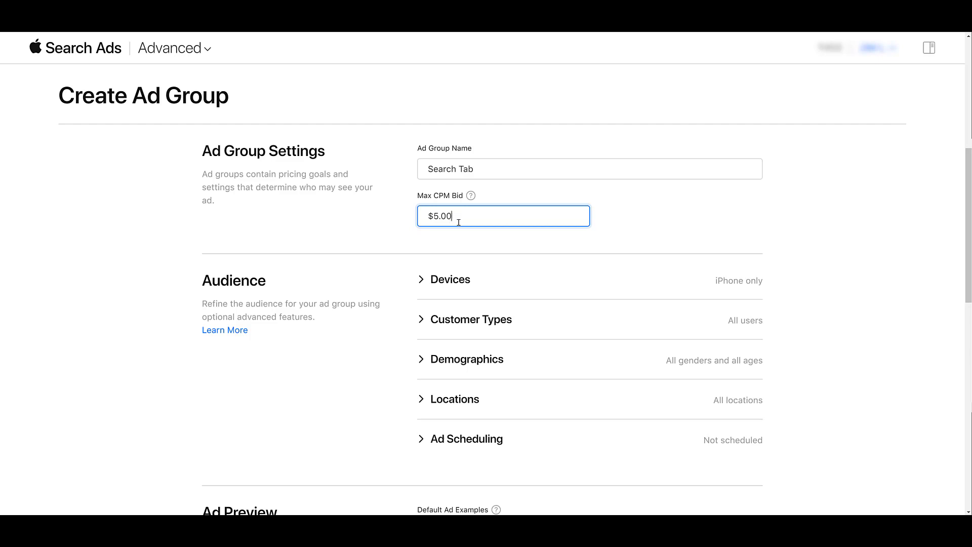
# Keep the ad group's Customer Types set to All users.
pyautogui.click(424, 283)
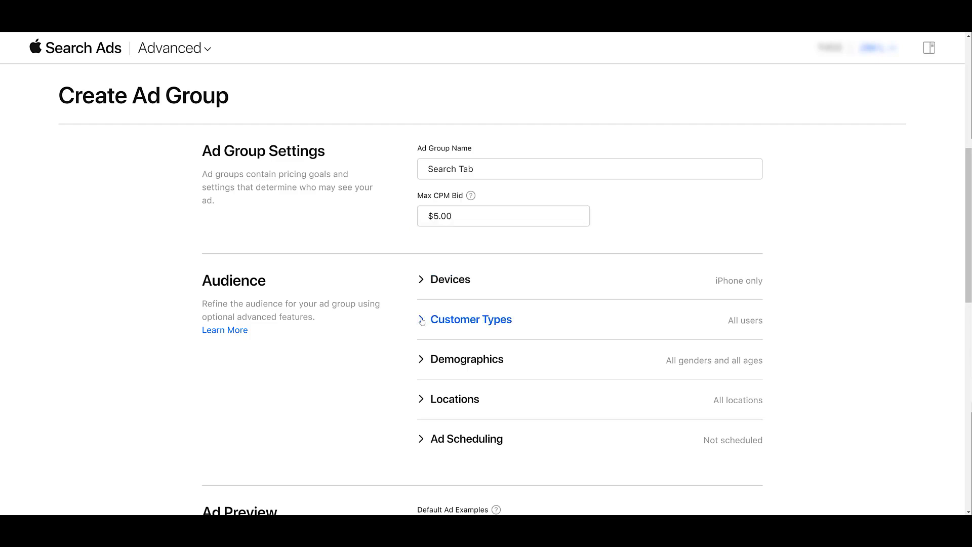
pyautogui.click(422, 321)
pyautogui.scroll(-2, 456, 293)
pyautogui.click(486, 257)
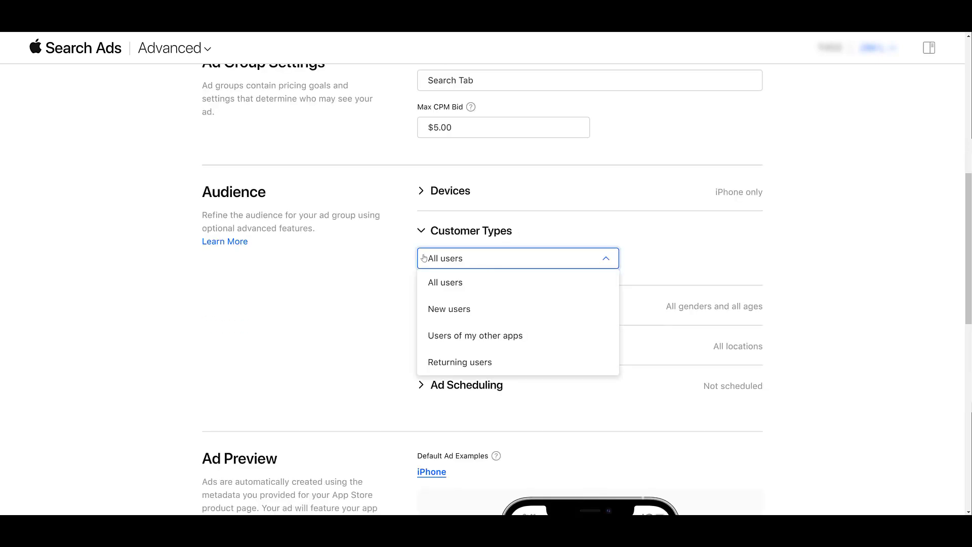
pyautogui.click(405, 258)
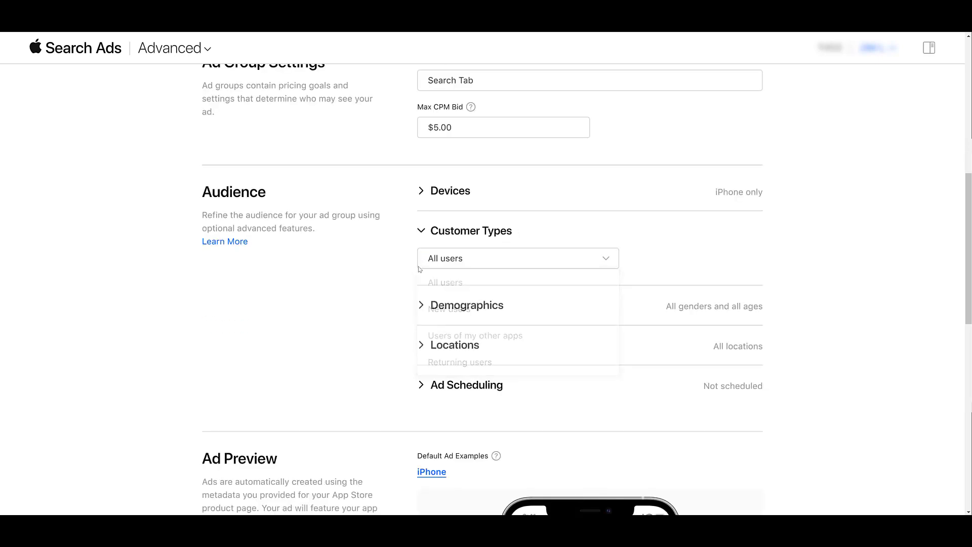
# Keep Gender and Age Range at All, and reveal the Locations targeting options.
pyautogui.click(423, 309)
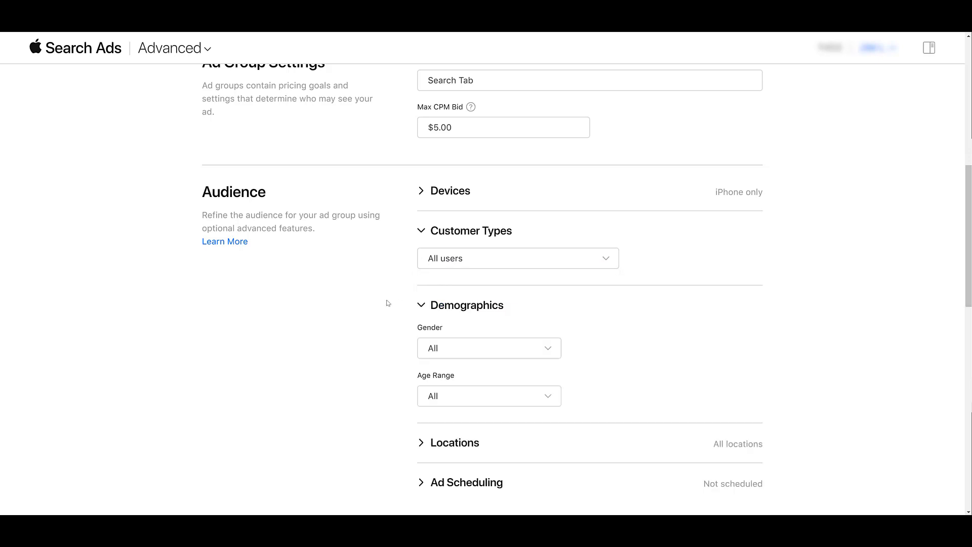
pyautogui.scroll(-2, 481, 278)
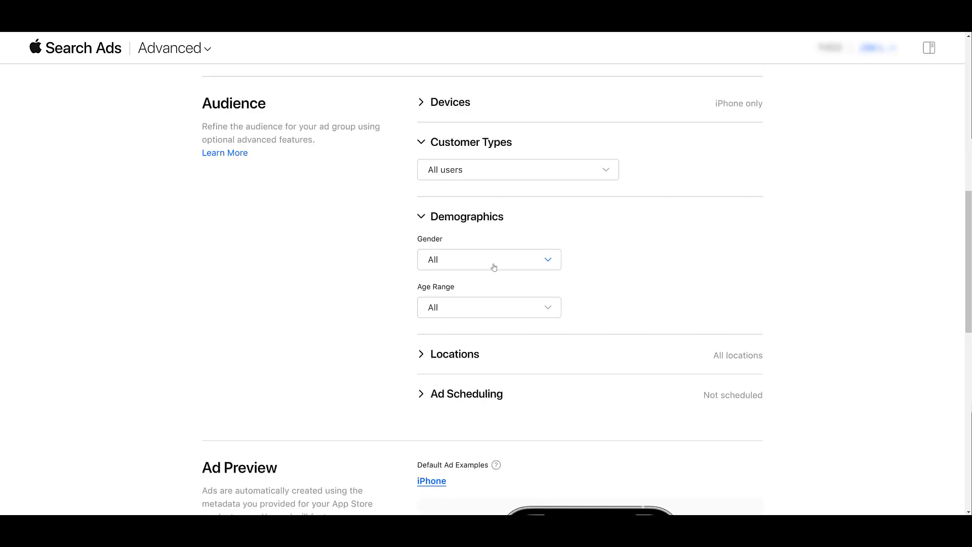
pyautogui.click(493, 267)
pyautogui.click(495, 263)
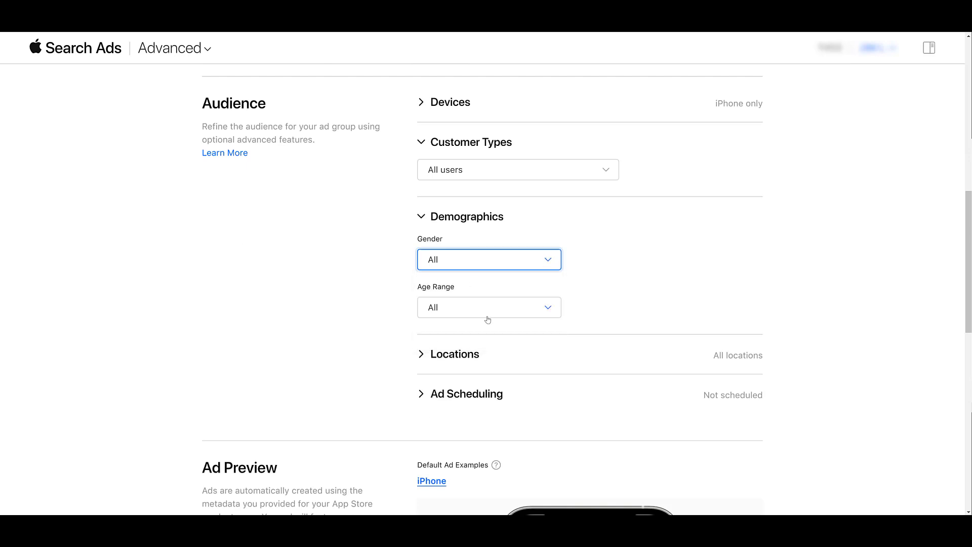
pyautogui.click(488, 315)
pyautogui.scroll(-15, 487, 405)
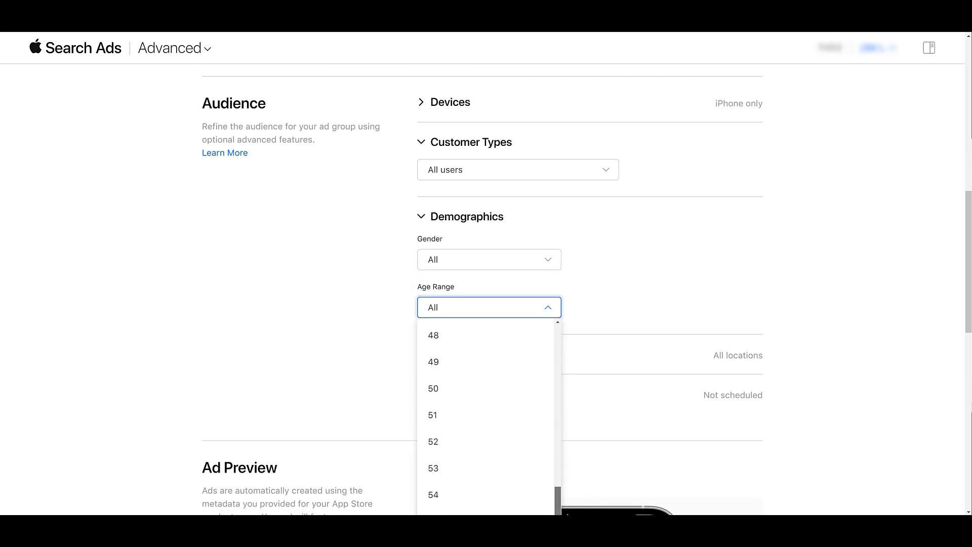
pyautogui.click(347, 263)
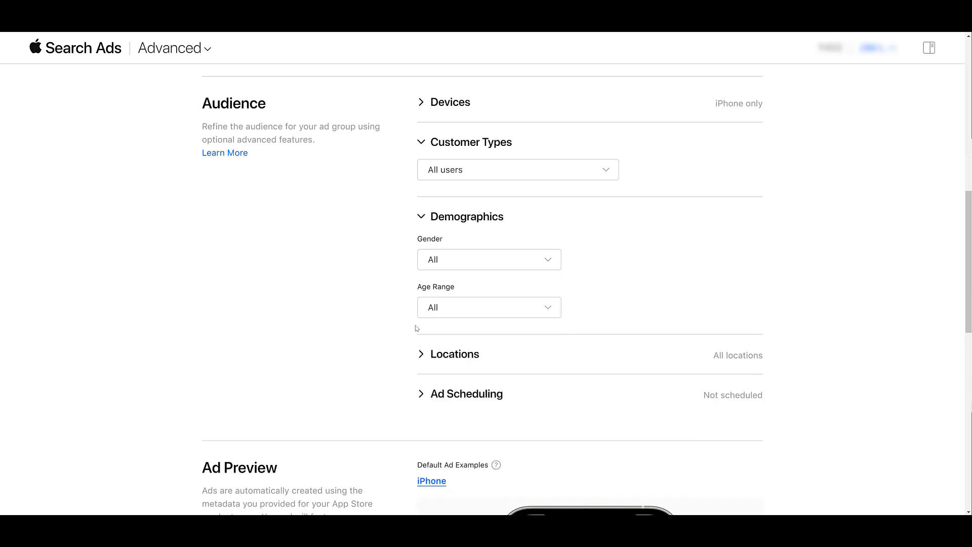
pyautogui.click(420, 355)
pyautogui.scroll(-2, 377, 304)
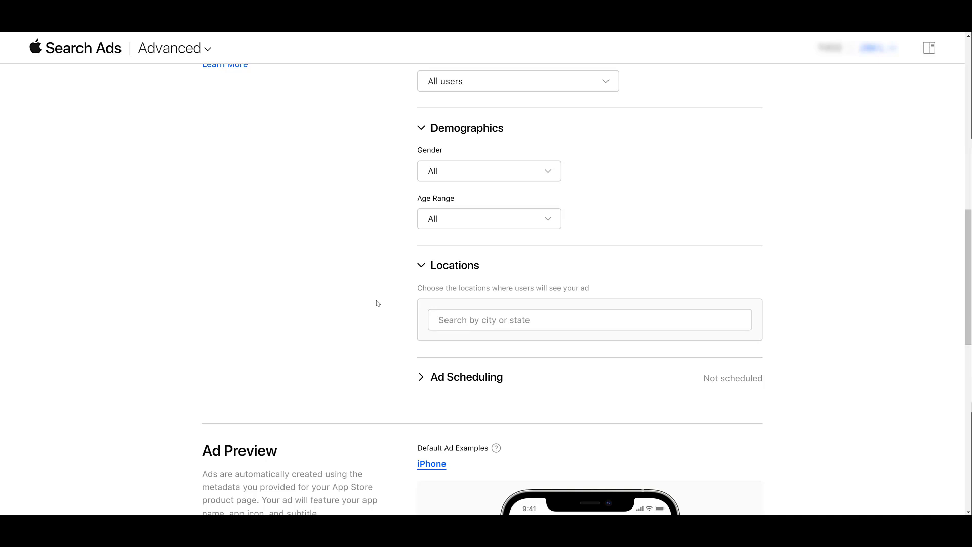
pyautogui.scroll(-5, 361, 297)
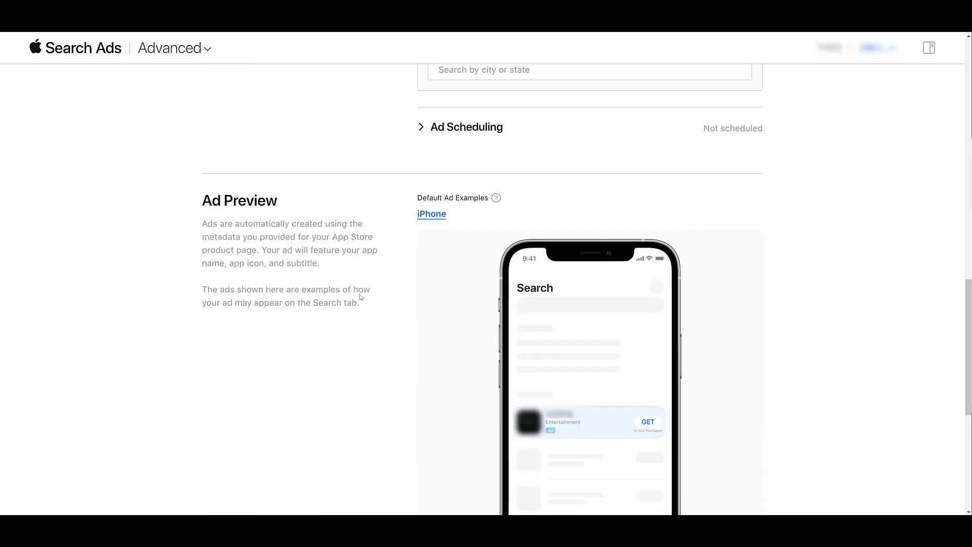
pyautogui.scroll(-2, 365, 364)
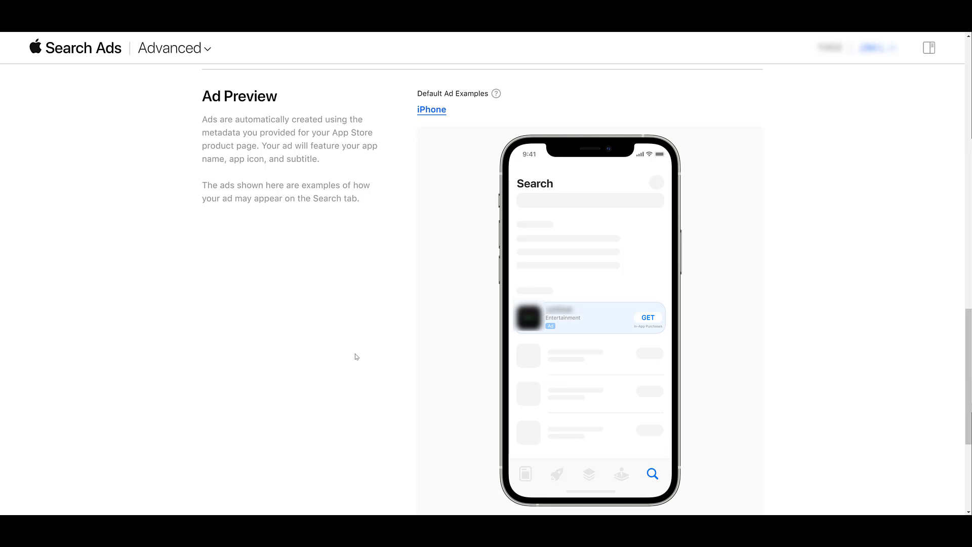
pyautogui.scroll(-4, 356, 357)
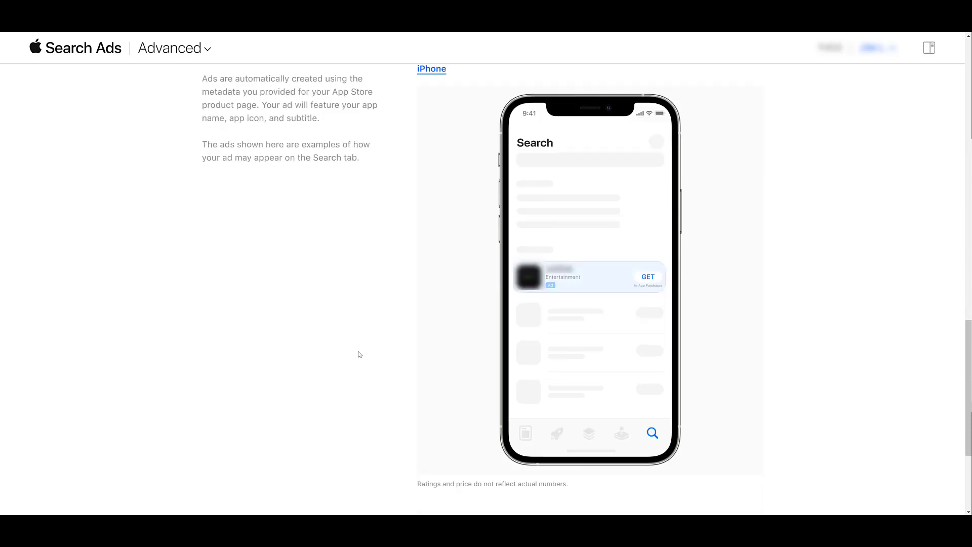
# Create the Search Tab campaign with its ad group, $5.00 bid and audience settings.
pyautogui.click(843, 404)
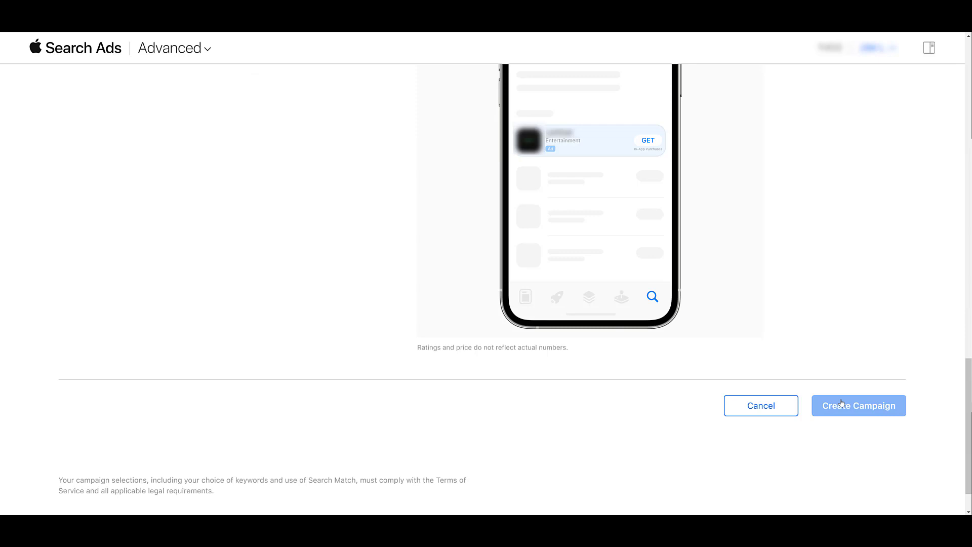